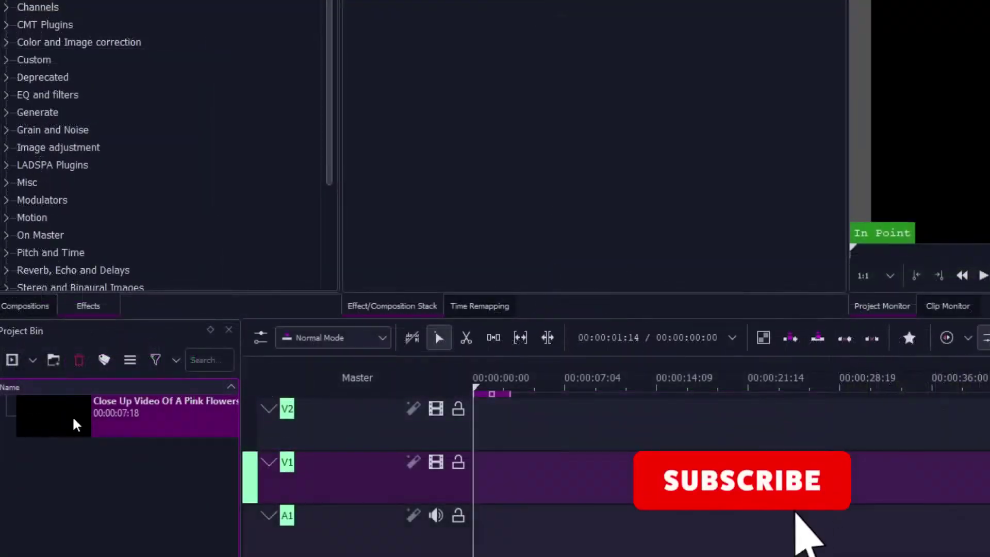
Drag the pink flowers clip from the Project Bin onto the V1 track.
drag(77, 420, 521, 478)
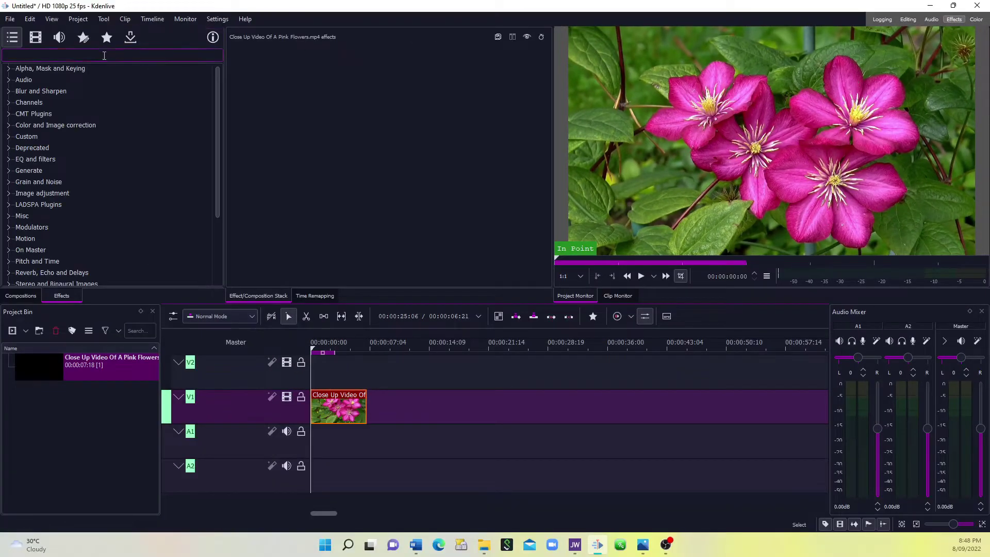
Expand the Alpha, Mask and Keying effect group and select Rotoscoping (Mask).
click(65, 70)
double_click(67, 68)
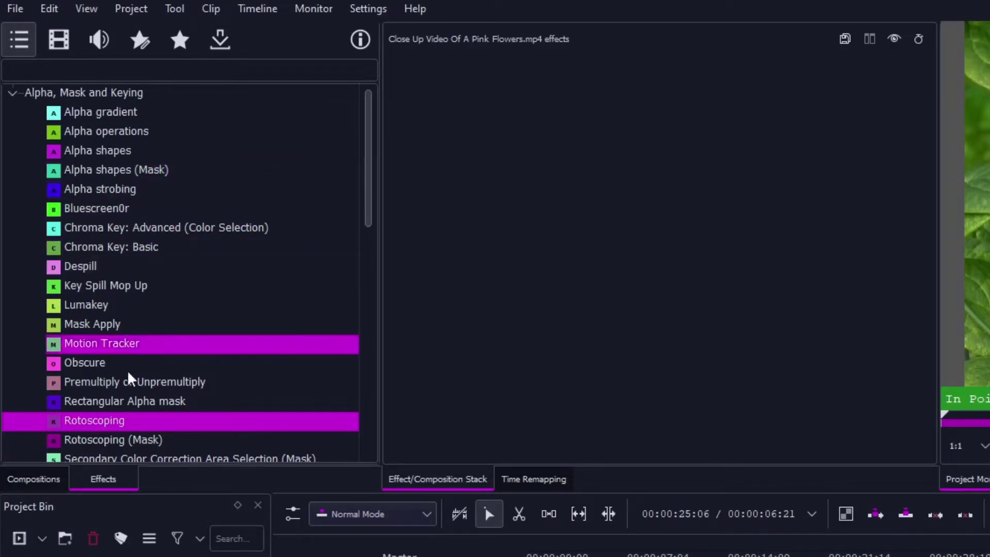
scroll(145, 301, down, 2)
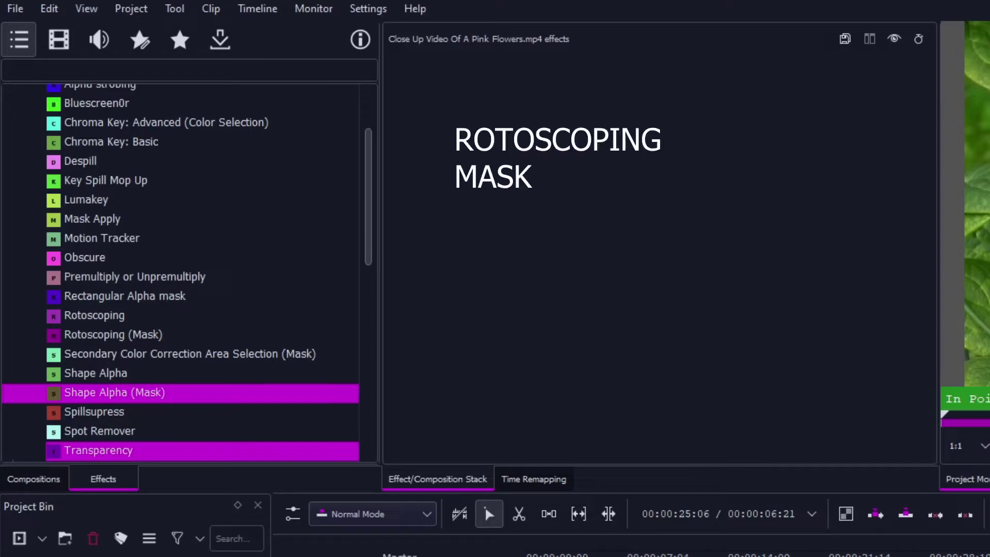
click(105, 340)
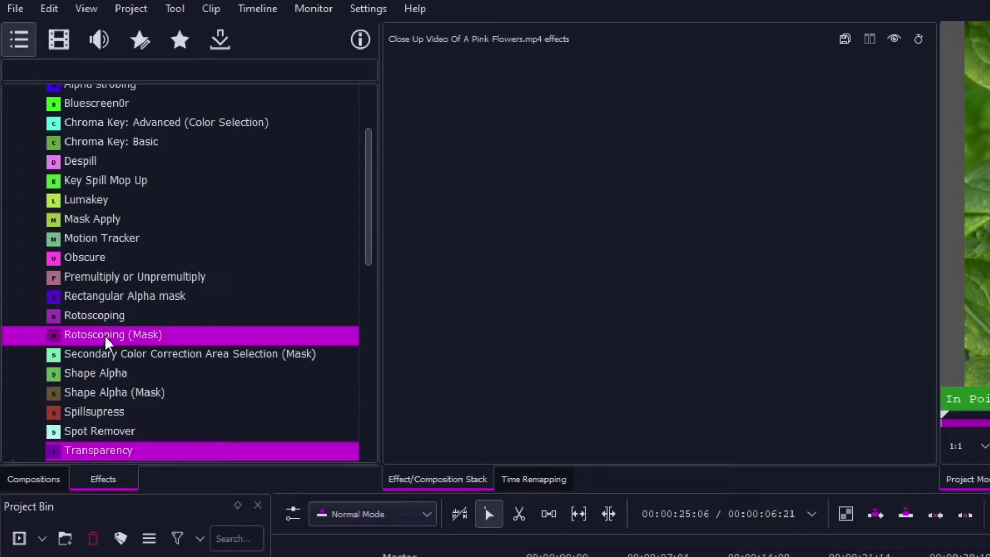
Apply Rotoscoping (Mask) to the V1 clip and trace a closed outline around the upper-right flower.
drag(105, 341, 582, 487)
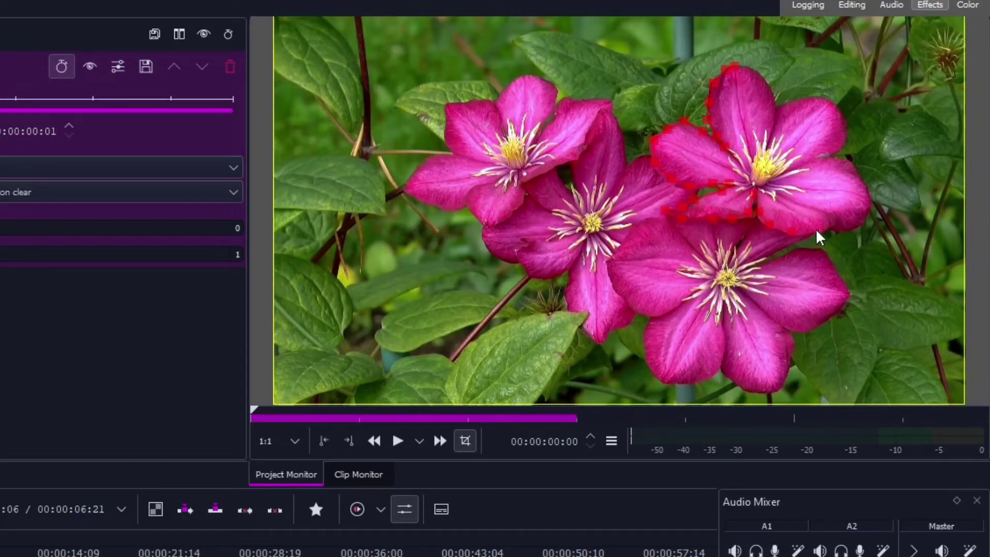
click(856, 227)
click(865, 177)
click(853, 159)
click(818, 159)
click(843, 137)
click(838, 101)
click(775, 102)
click(735, 68)
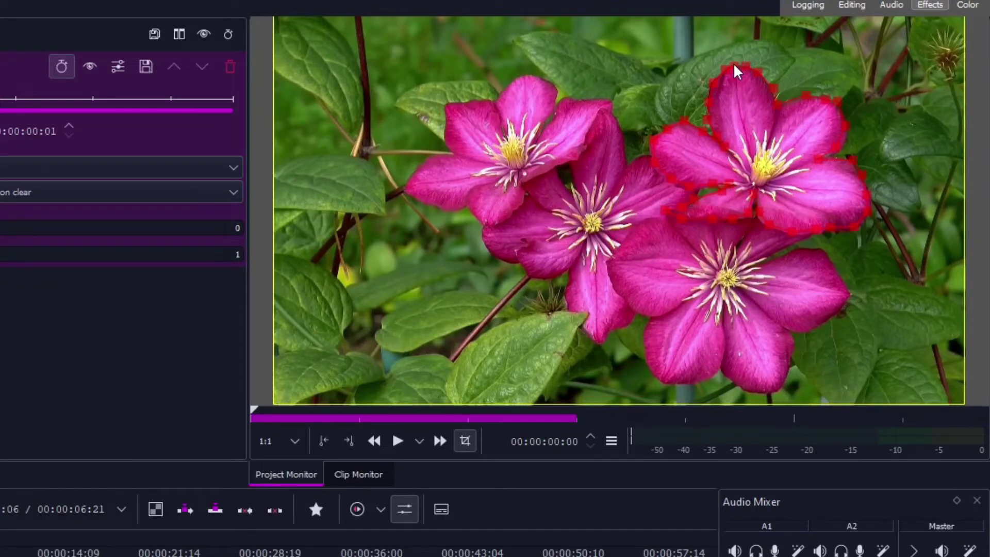
right_click(735, 66)
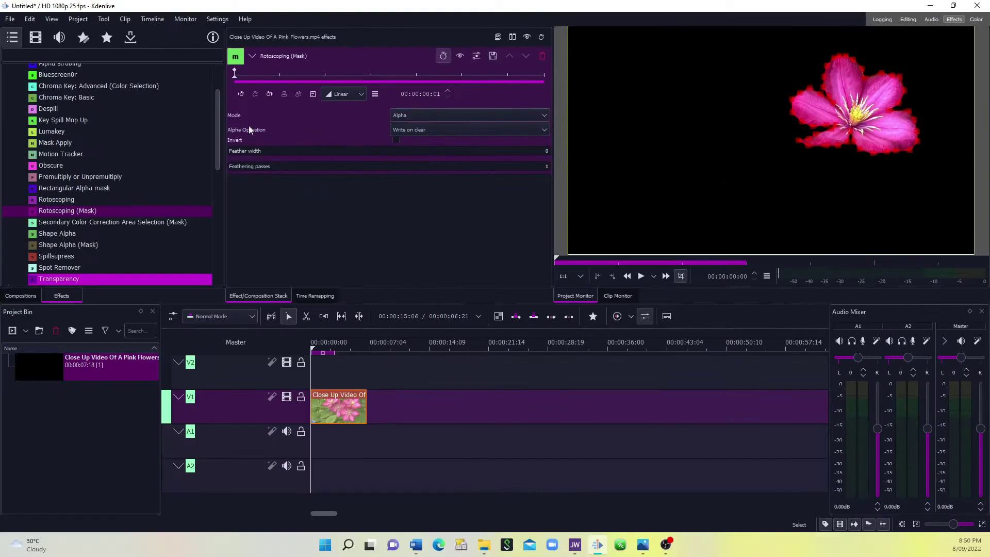
Collapse the Rotoscoping settings and Alpha, Mask and Keying group, then expand Color and Image correction.
click(251, 58)
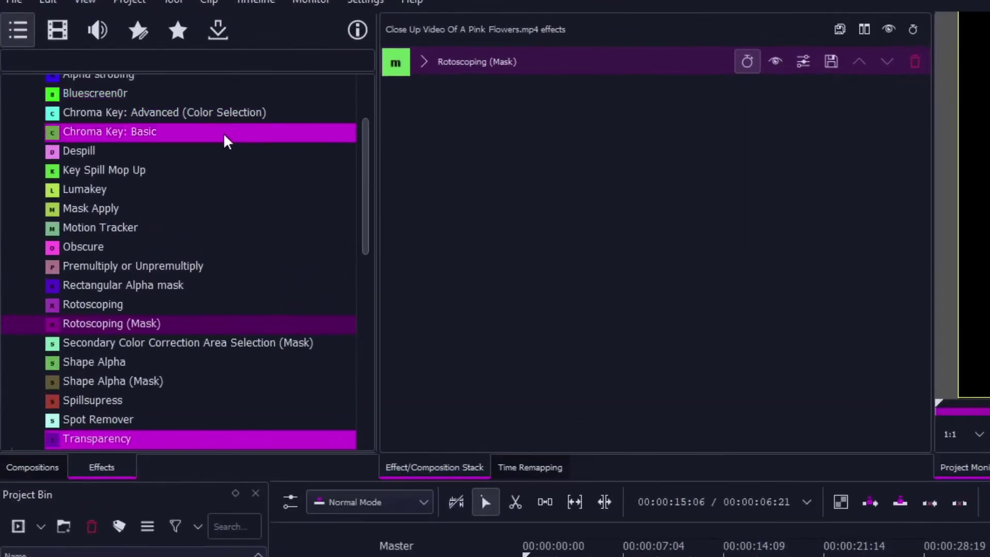
scroll(117, 110, up, 2)
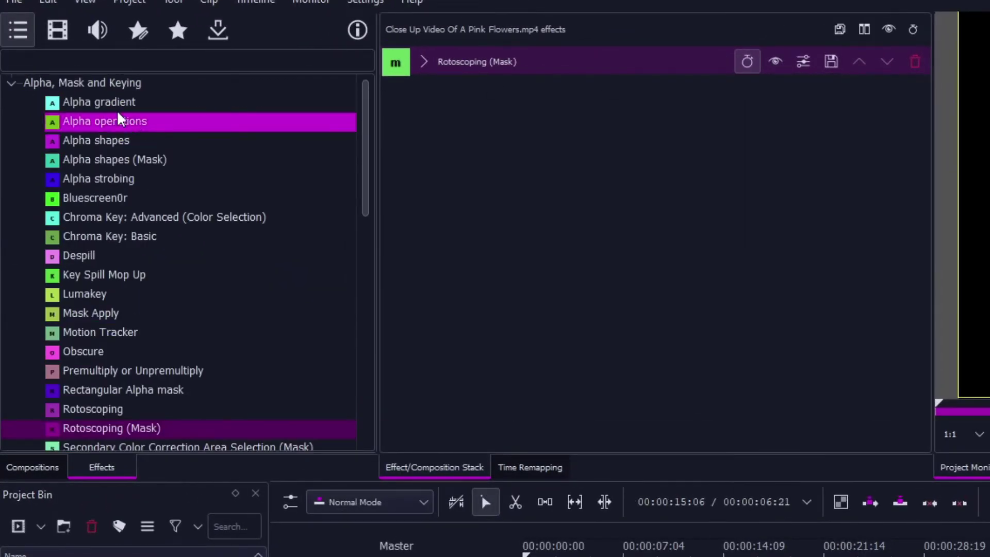
click(108, 83)
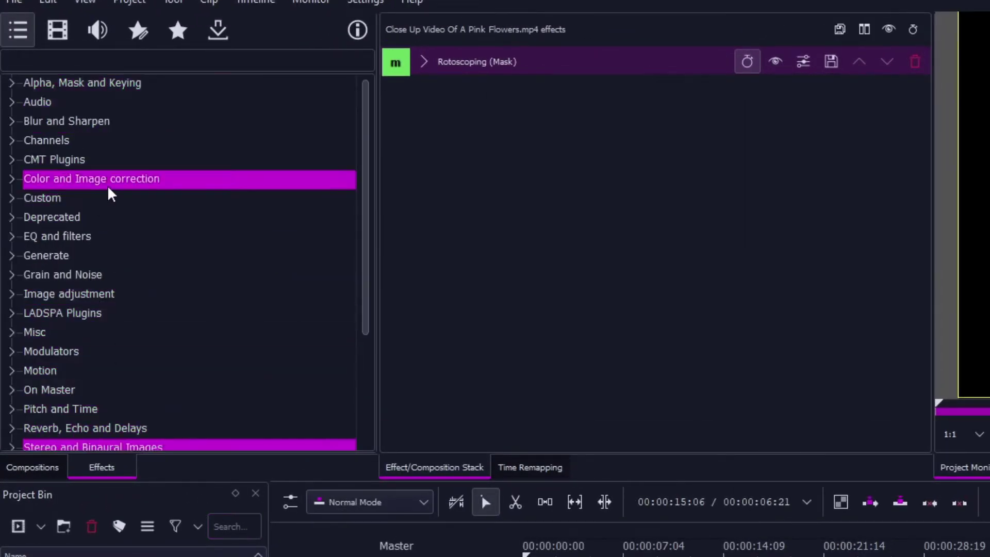
click(108, 189)
scroll(108, 185, down, 1)
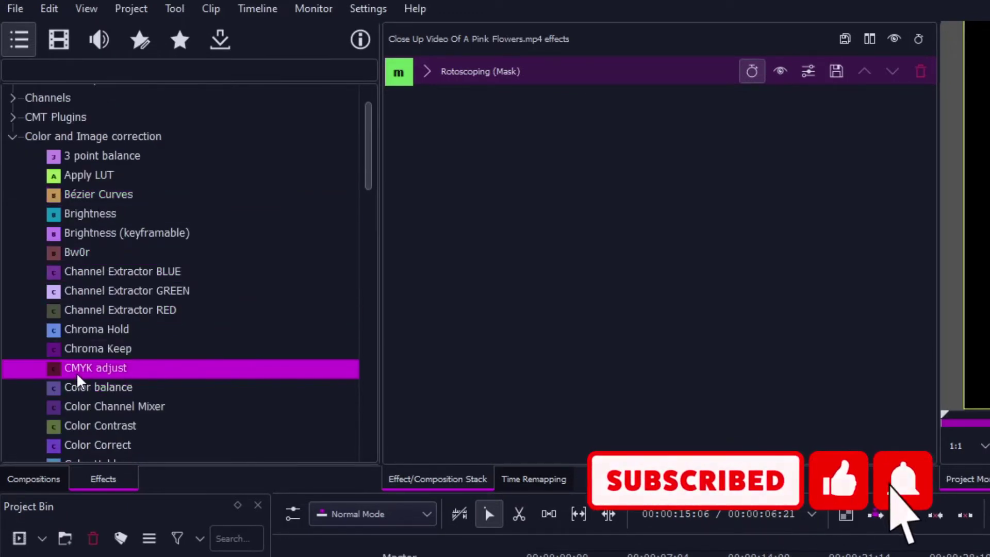
Add CMYK adjust below Rotoscoping (Mask) with Reds, Magentas, Neutrals and Blacks at 1.000.
drag(77, 375, 547, 277)
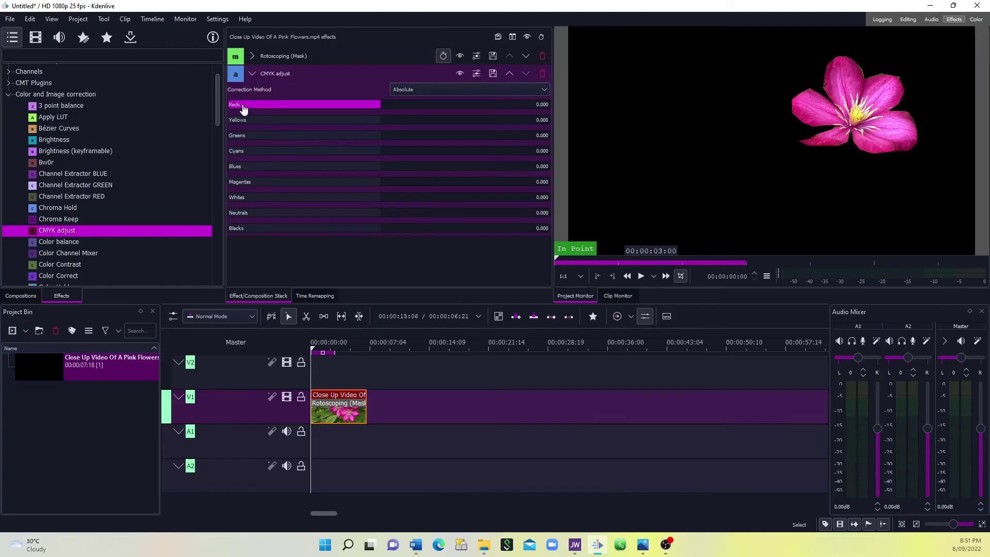
drag(286, 109, 568, 107)
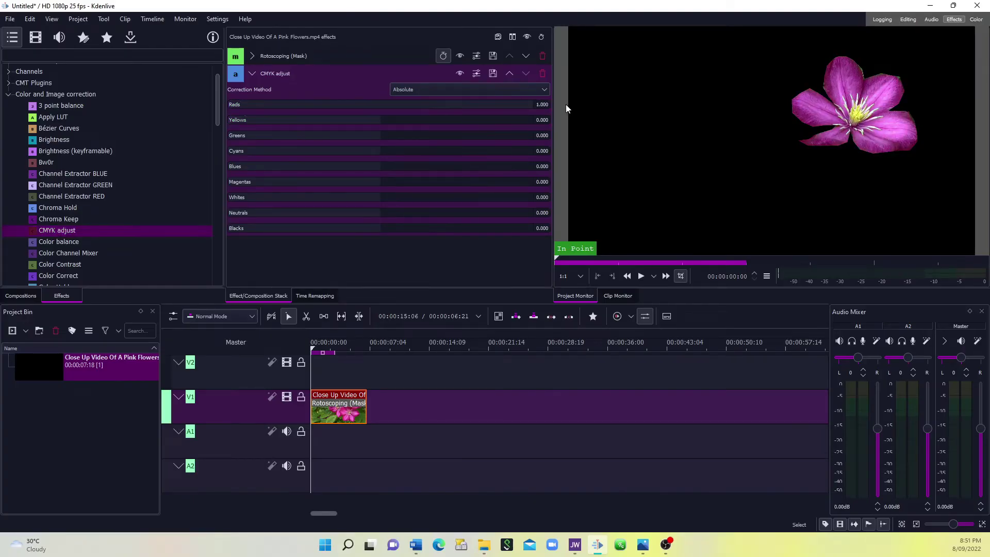
drag(272, 185, 555, 185)
drag(269, 218, 570, 217)
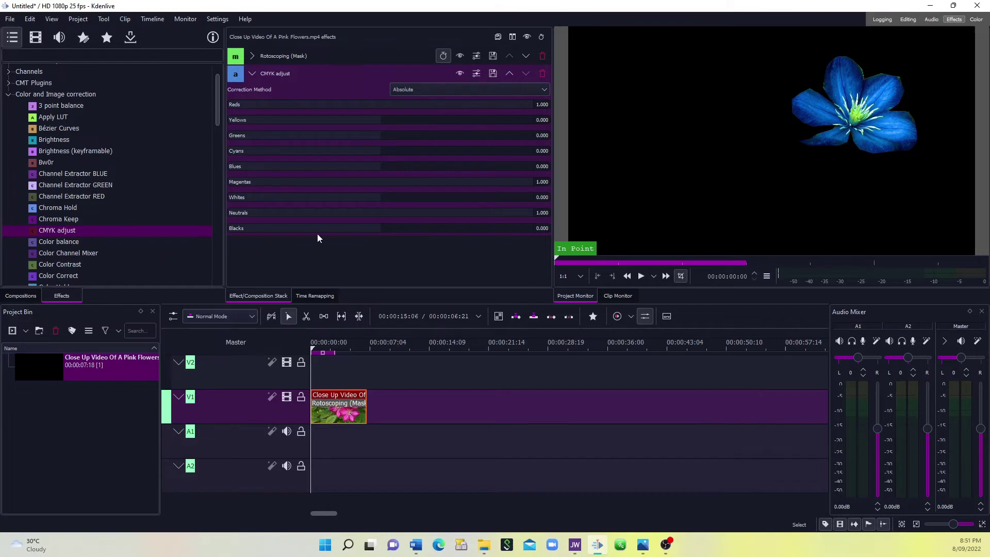
drag(376, 236, 571, 228)
drag(488, 234, 179, 228)
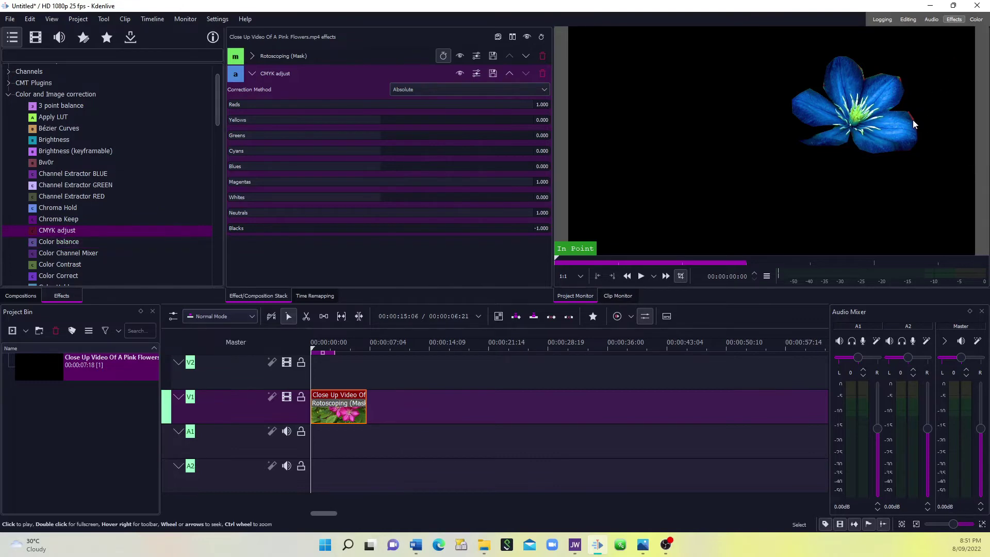
drag(240, 233, 570, 239)
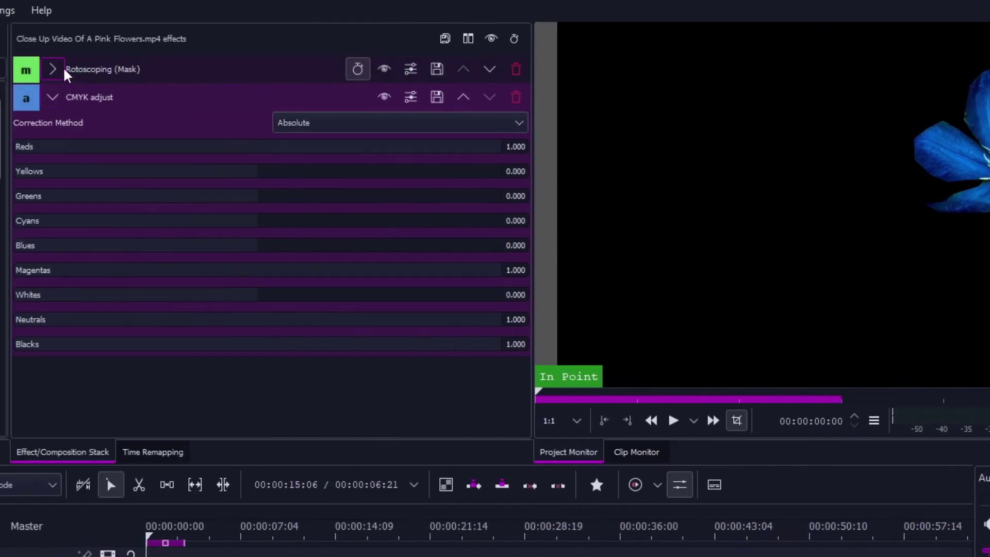
Set the Rotoscoping (Mask) Feather width to 12 and fold its settings away.
click(54, 98)
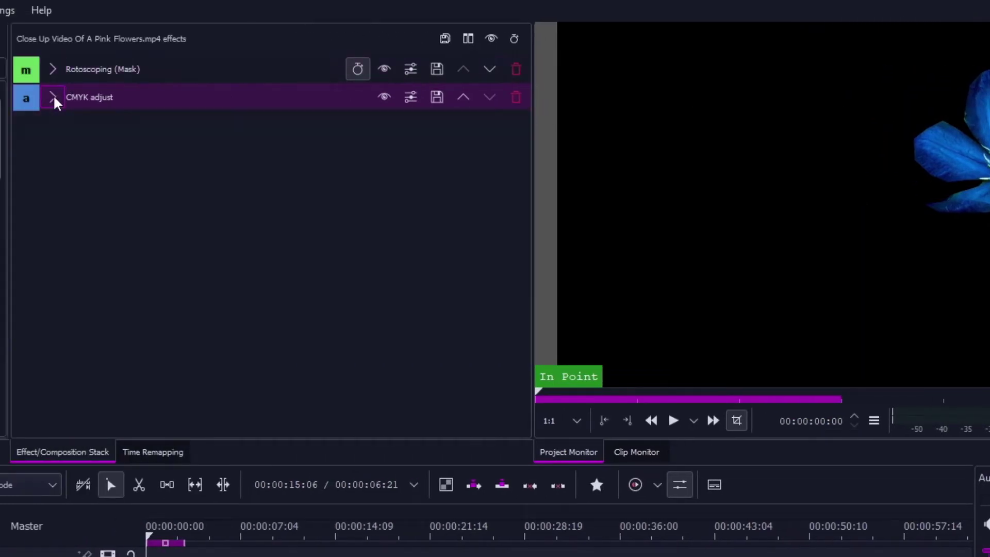
click(54, 72)
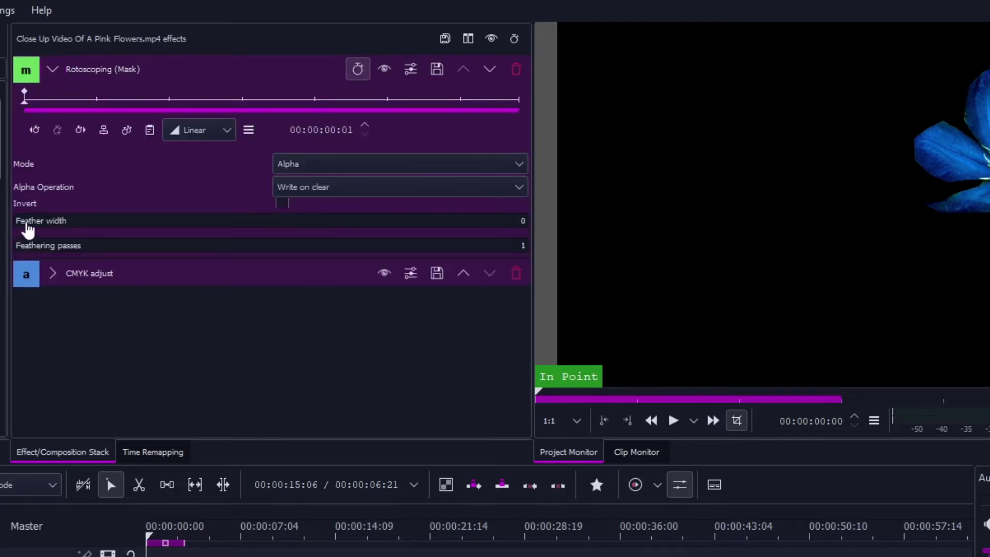
click(27, 221)
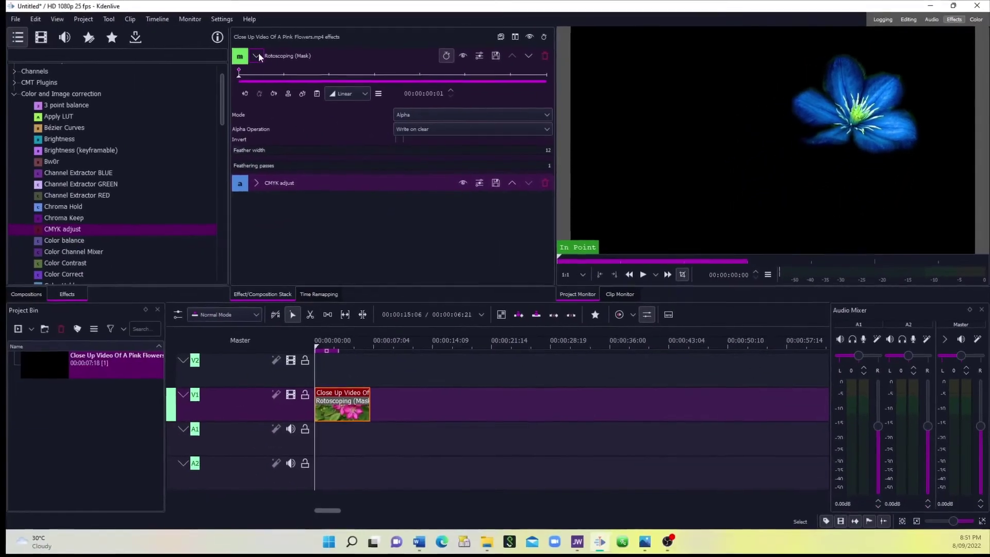
click(257, 56)
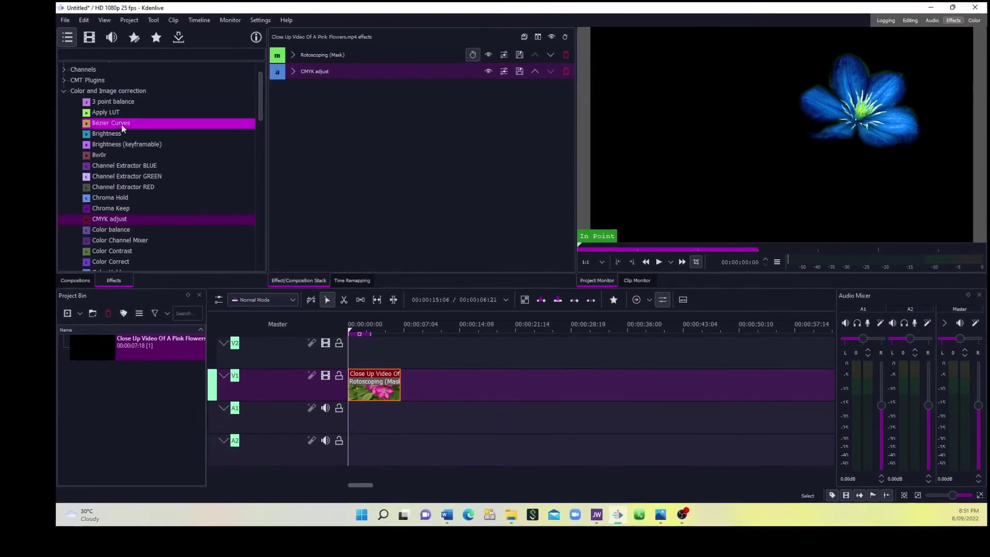
Add Bézier Curves and bend its RGB curve into an S-shape to brighten the flower.
drag(122, 125, 334, 153)
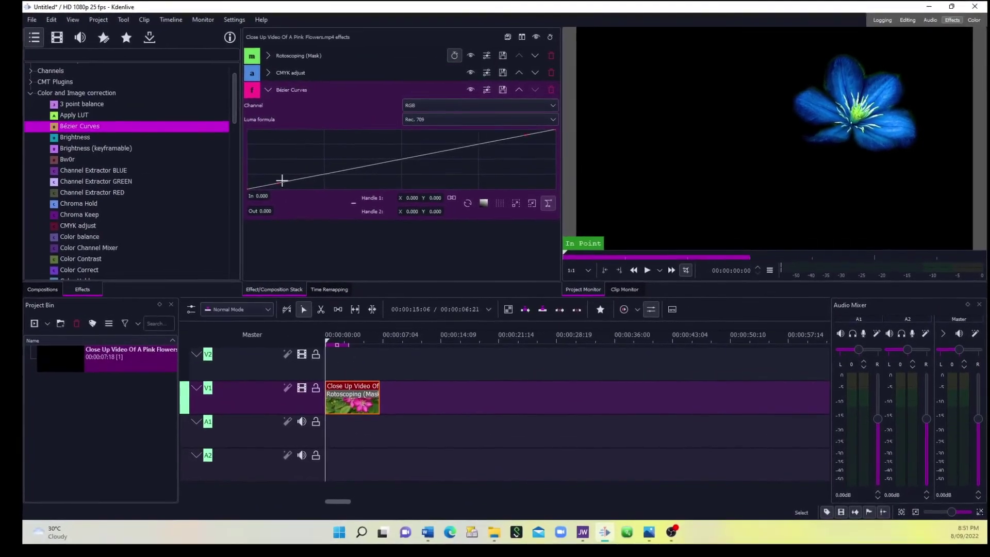
click(283, 181)
drag(61, 237, 68, 247)
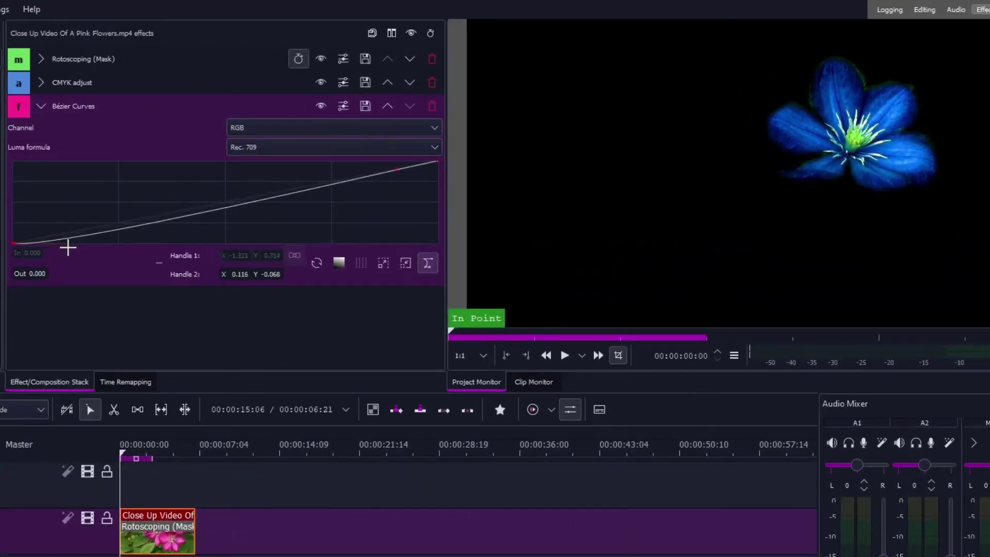
click(292, 188)
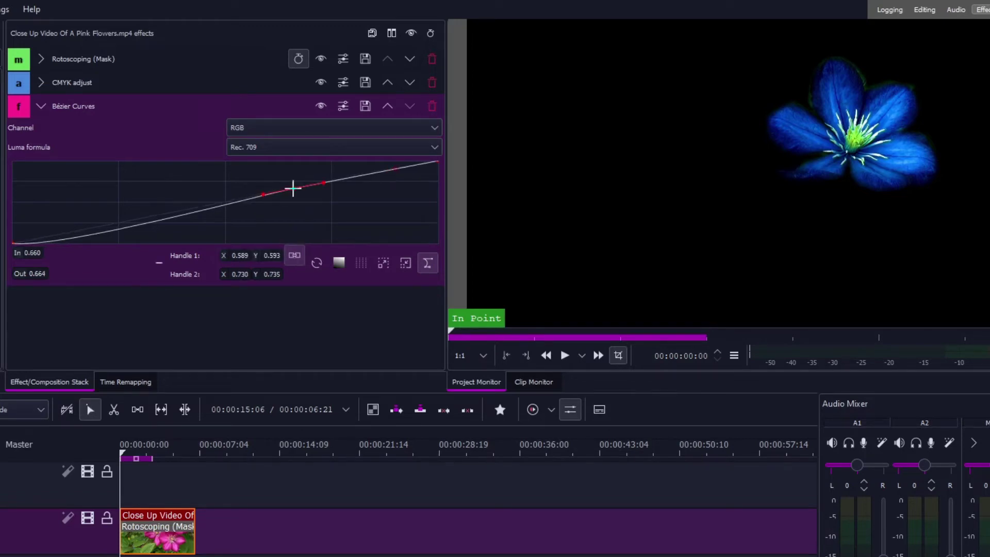
drag(293, 188, 283, 170)
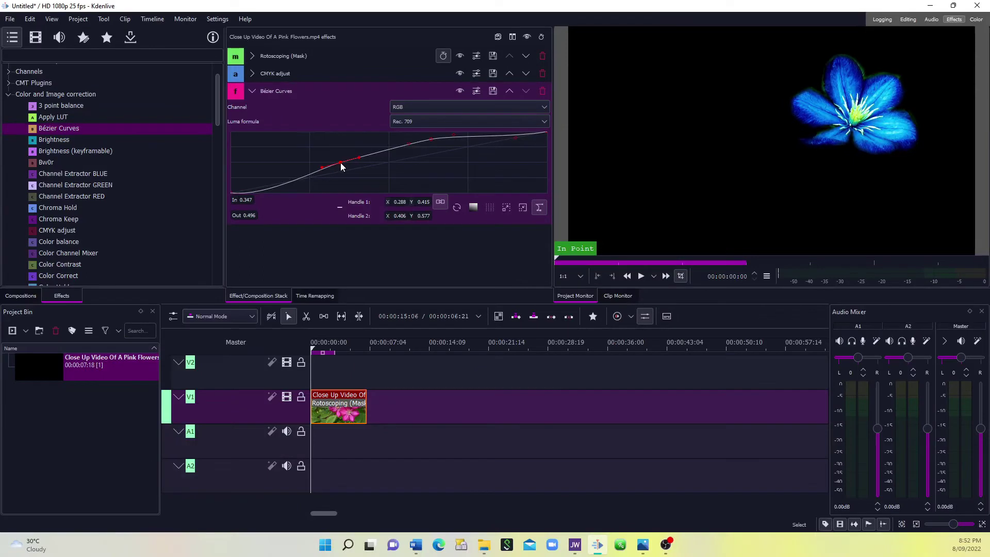
click(160, 207)
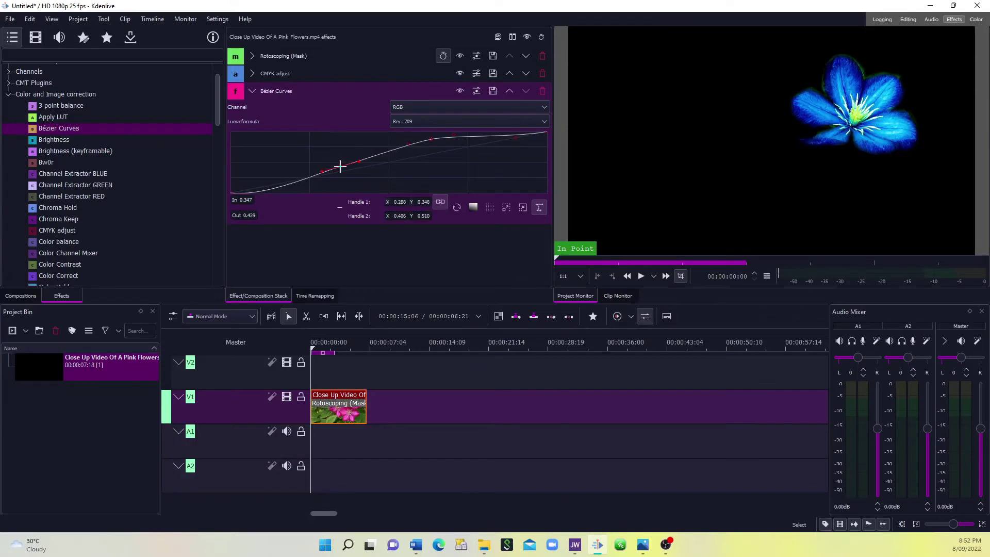
click(255, 92)
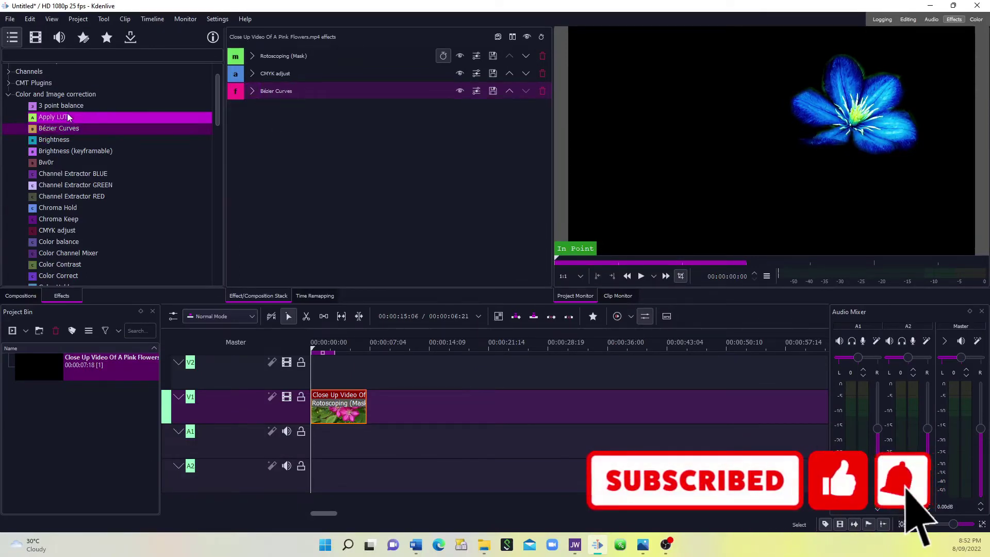
Add Mask Apply from Alpha, Mask and Keying to the end of the effect stack.
click(56, 93)
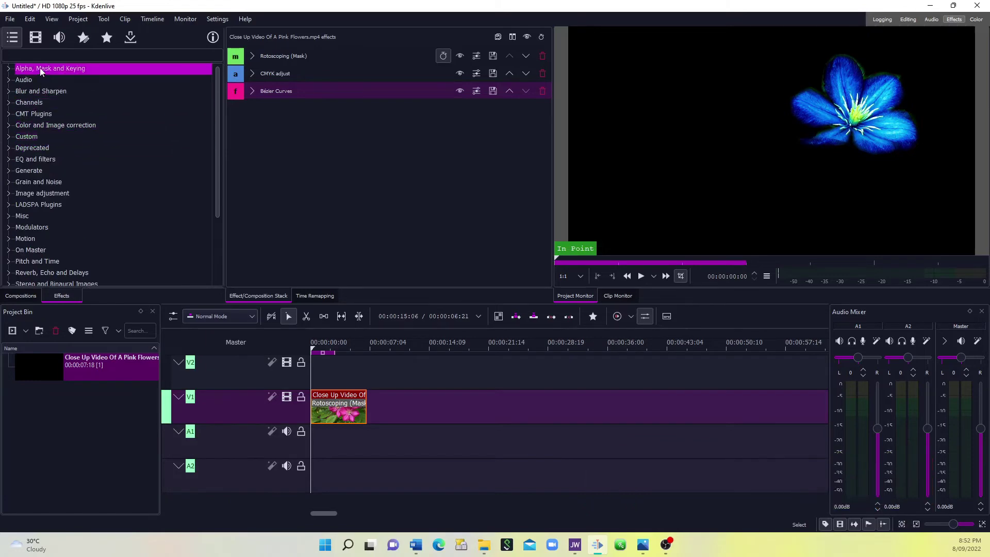
click(67, 69)
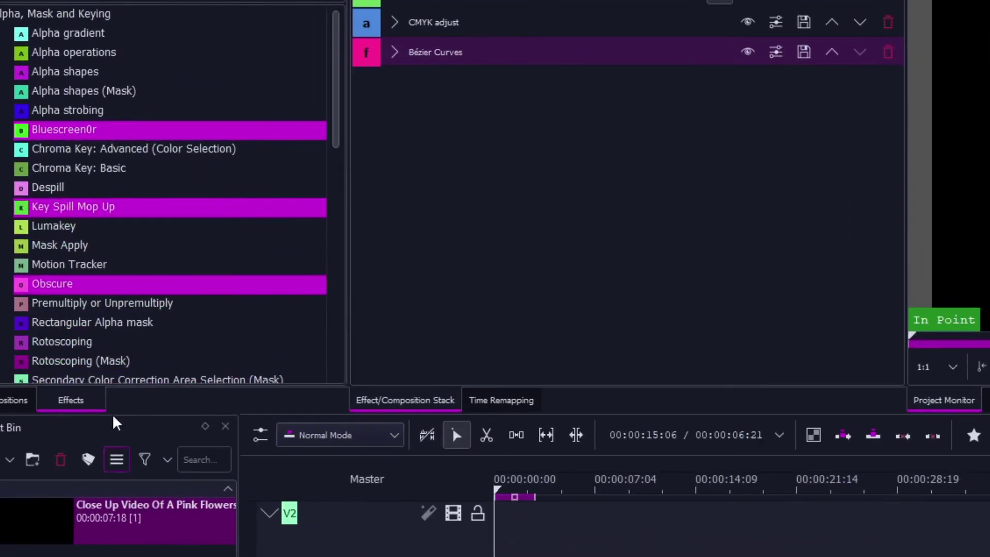
click(68, 252)
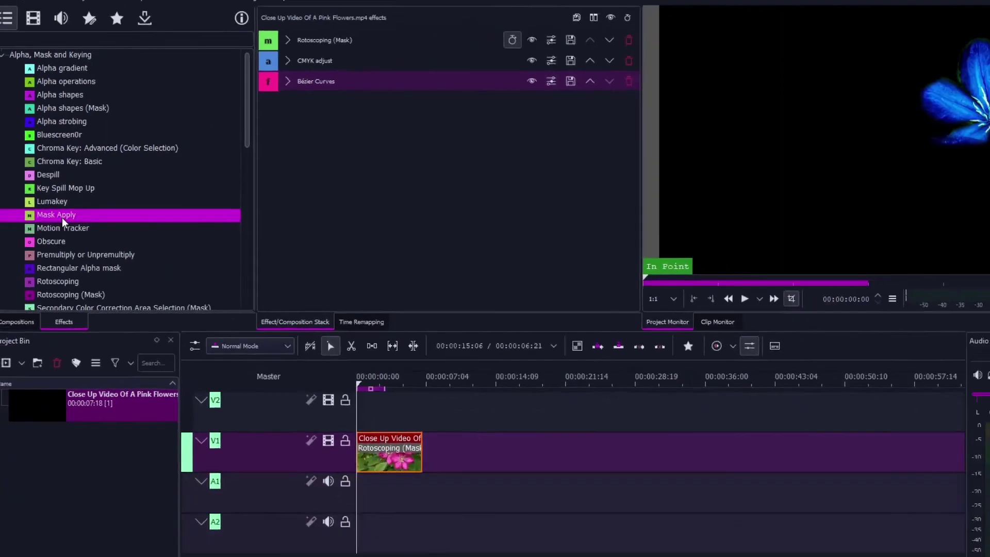
drag(68, 252, 510, 253)
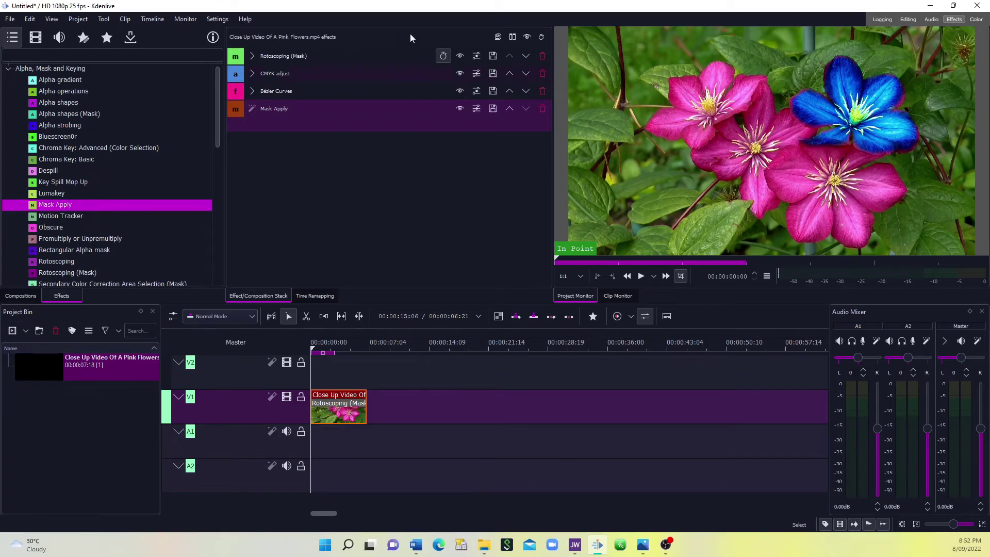
Show the rotoscoping outline and scrub to 00:00:05:21 to check mask alignment.
click(292, 54)
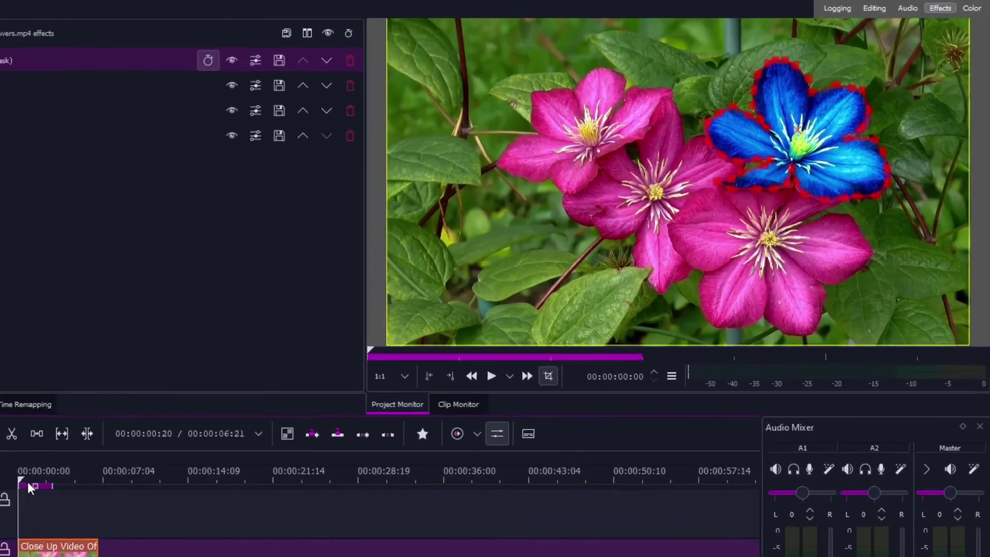
drag(29, 487, 47, 487)
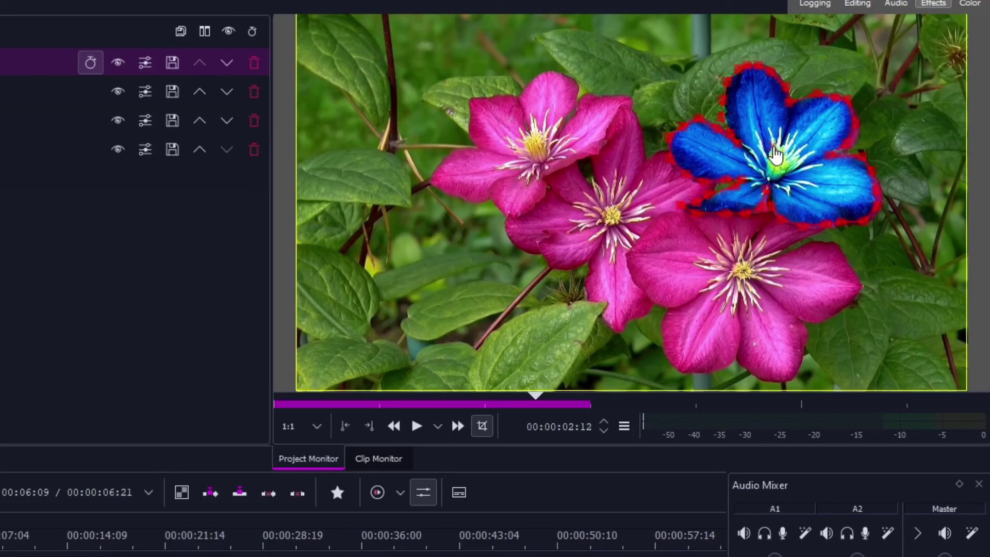
click(39, 501)
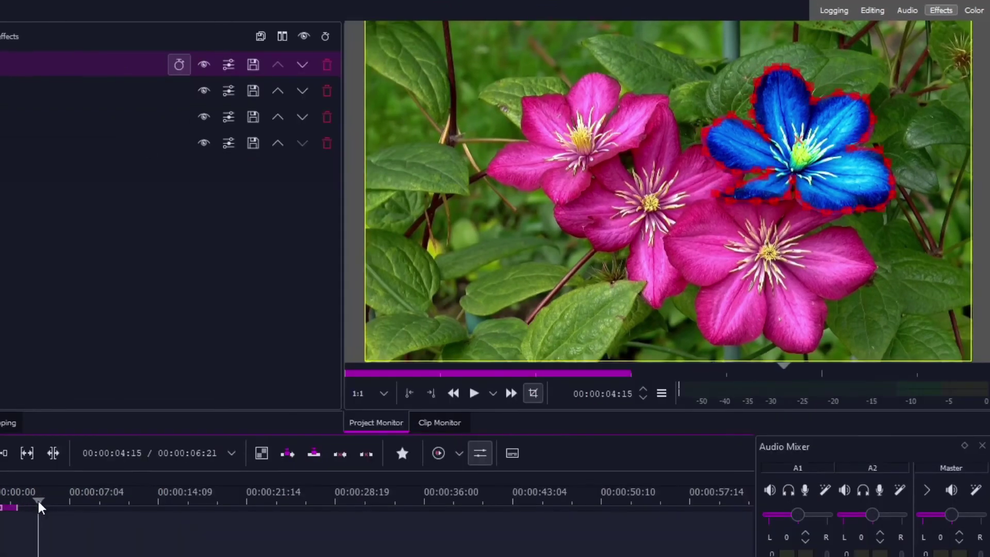
drag(38, 501, 53, 502)
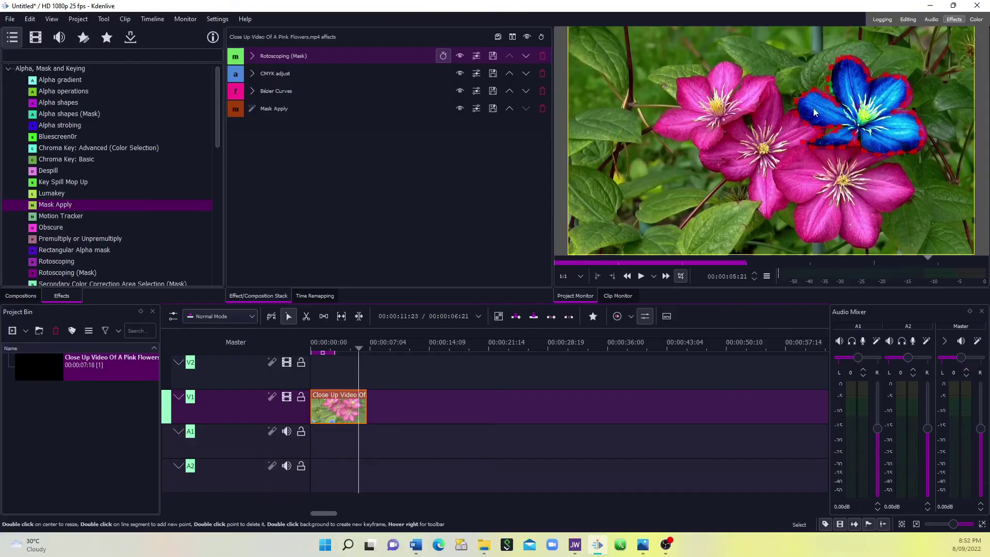
Shift the mask right onto the blue flower, then return to the start and deselect.
drag(859, 113, 865, 112)
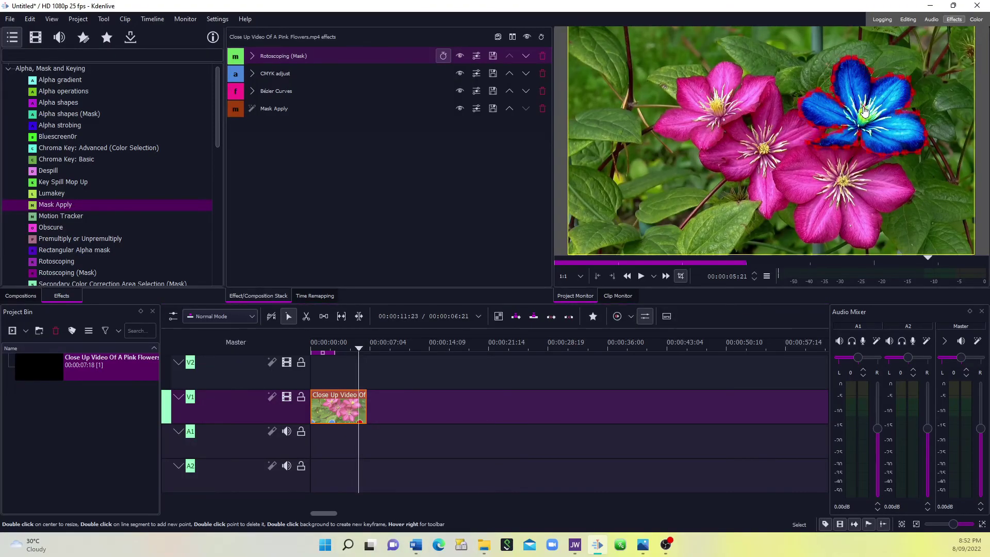
drag(360, 351, 305, 350)
click(326, 371)
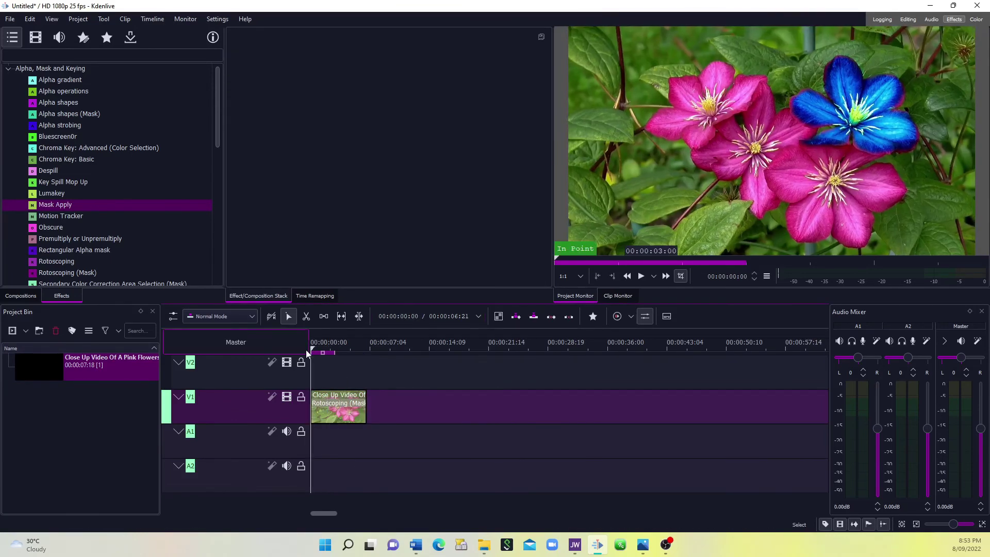